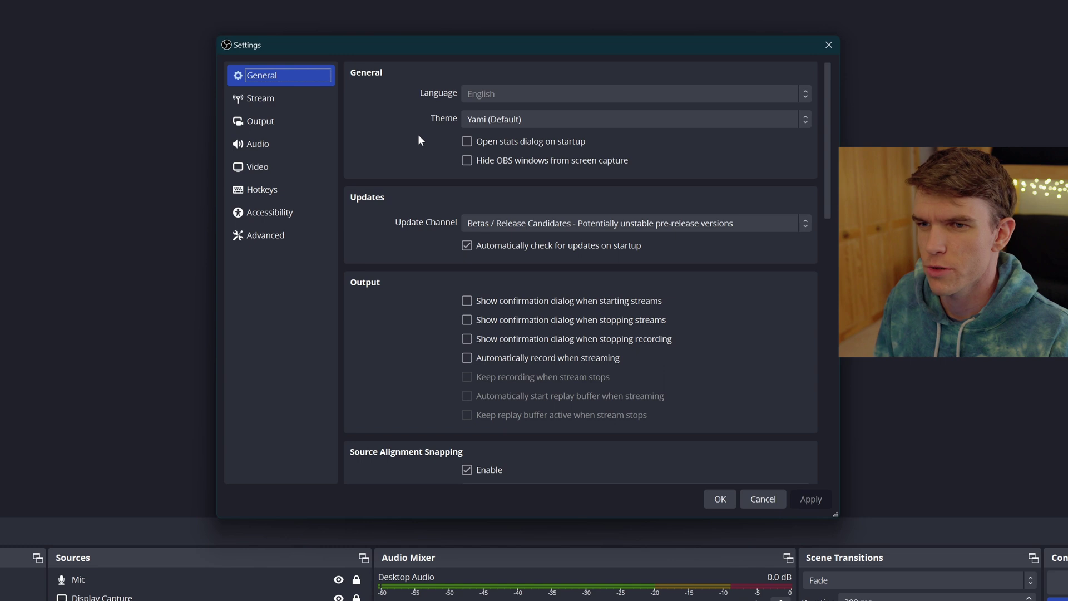
# - Review the available themes and update channel options in the General settings
pyautogui.click(528, 122)
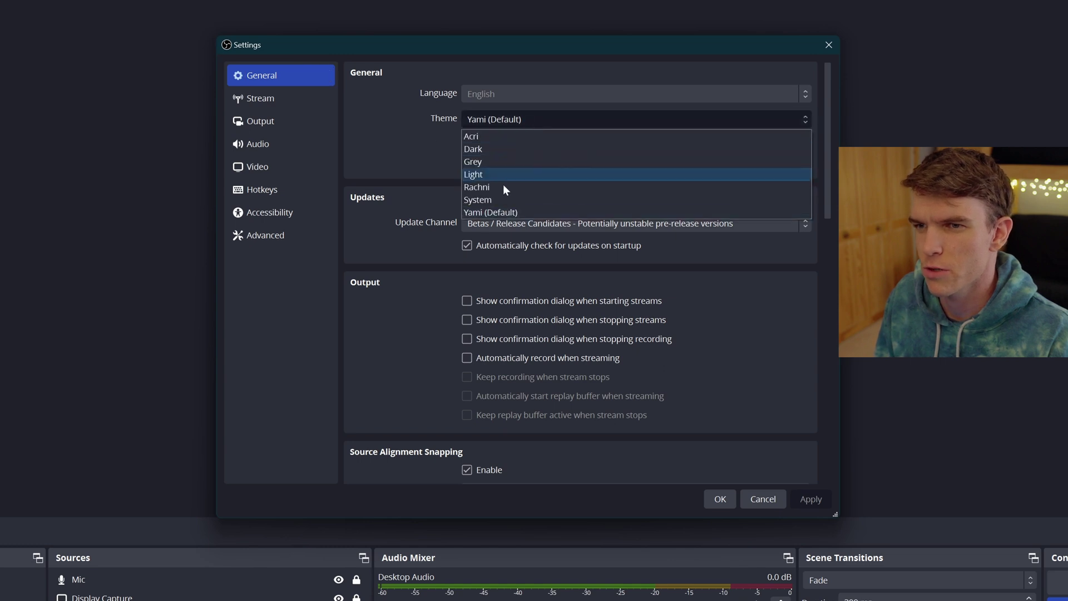
pyautogui.click(548, 118)
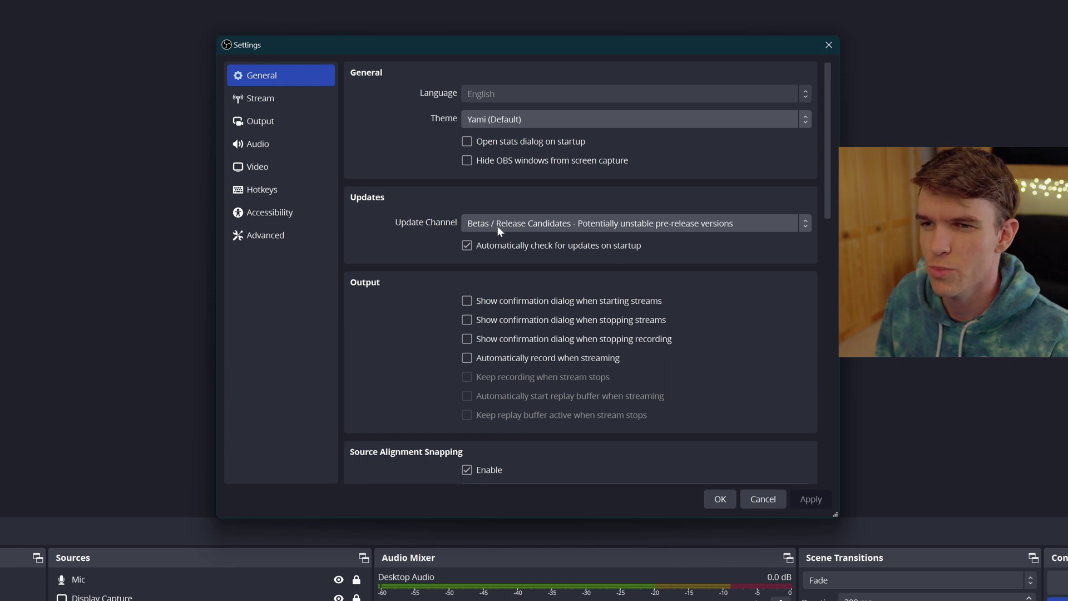
pyautogui.click(527, 229)
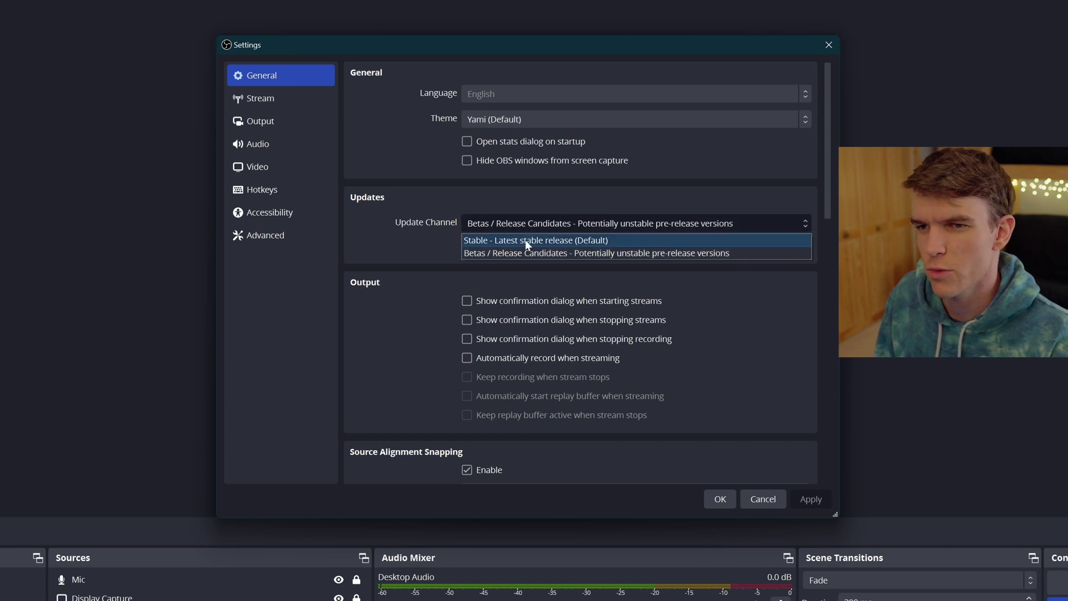
pyautogui.click(556, 228)
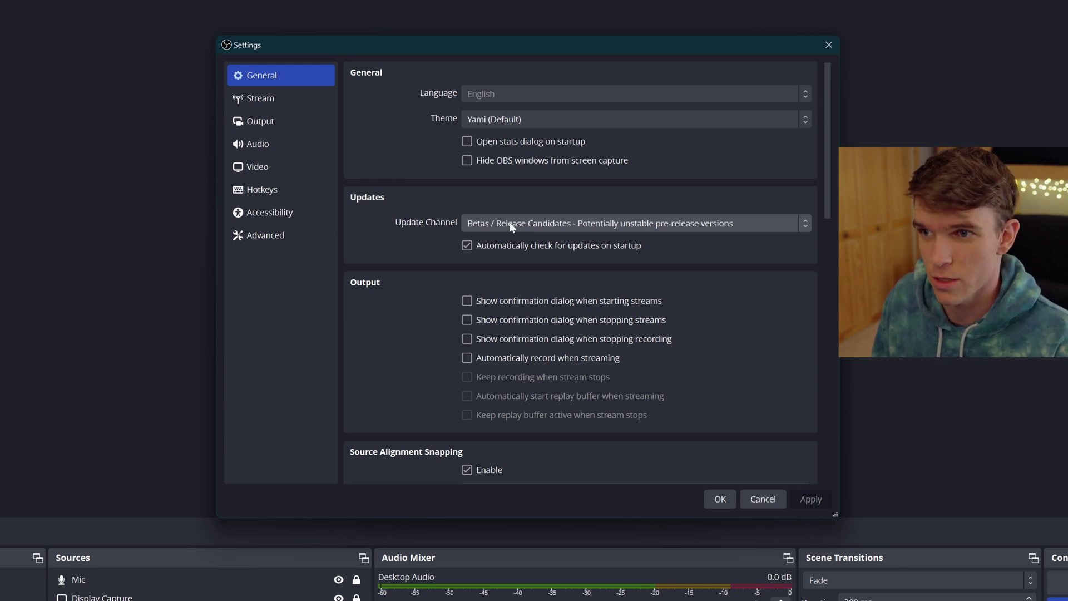
# - Review the available streaming services and YouTube ingest servers in the Stream settings
pyautogui.click(282, 99)
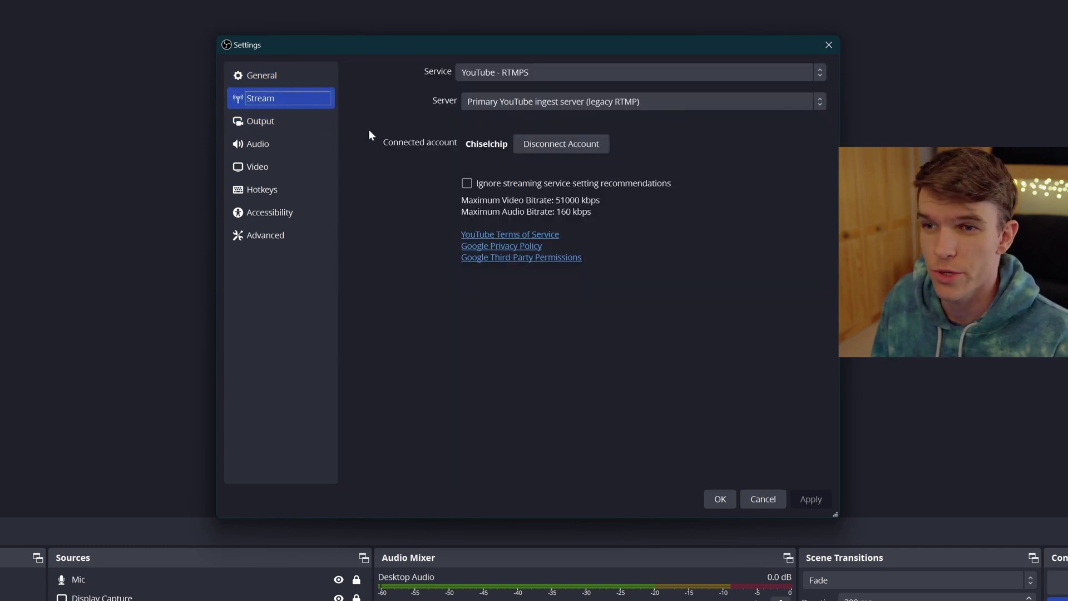
pyautogui.click(490, 74)
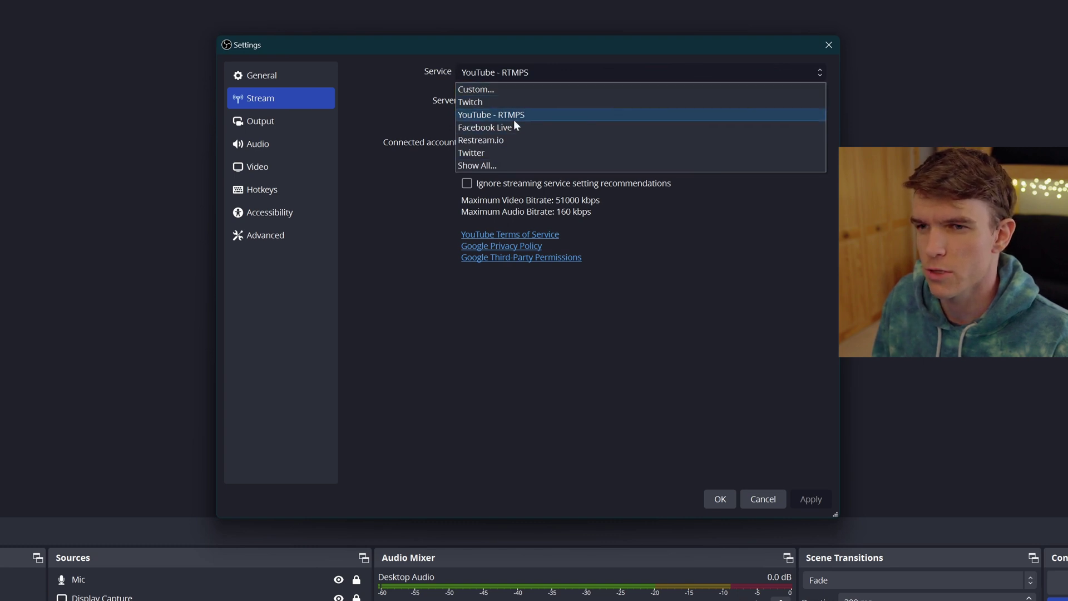
pyautogui.click(567, 71)
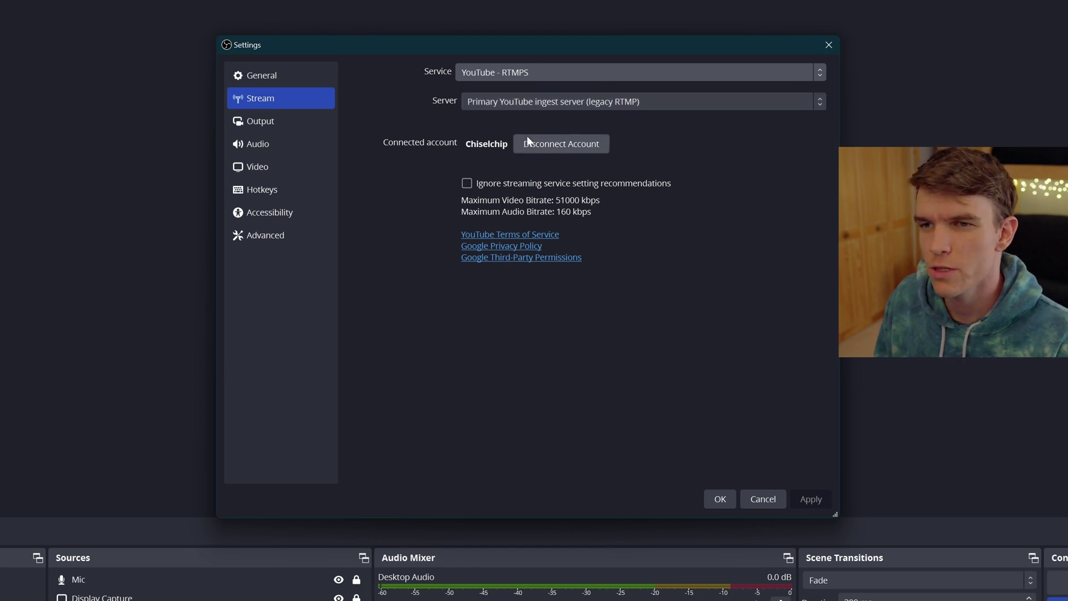
pyautogui.click(551, 102)
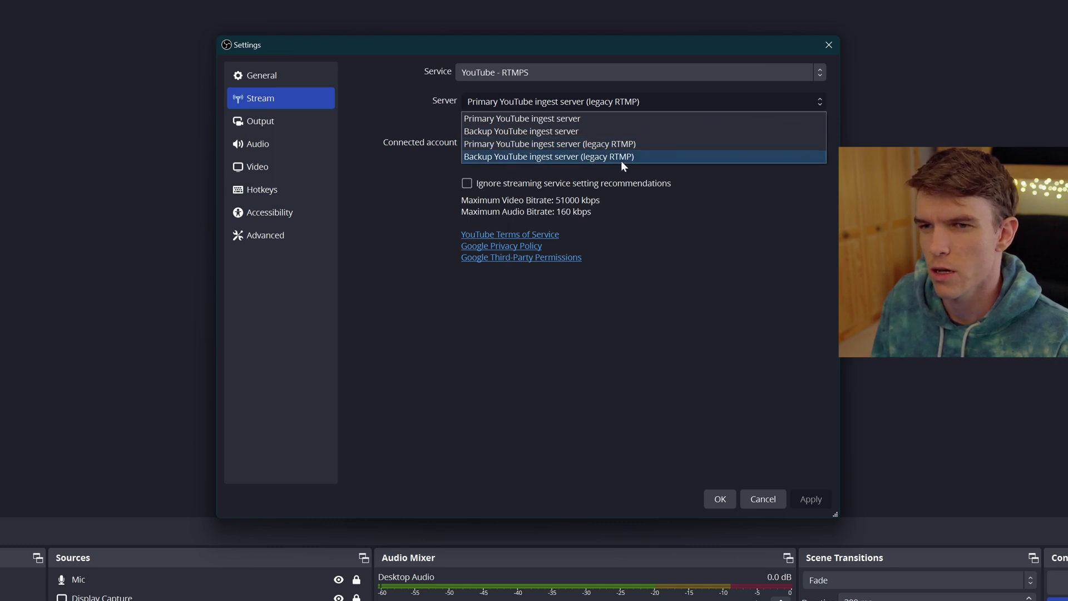
pyautogui.click(402, 116)
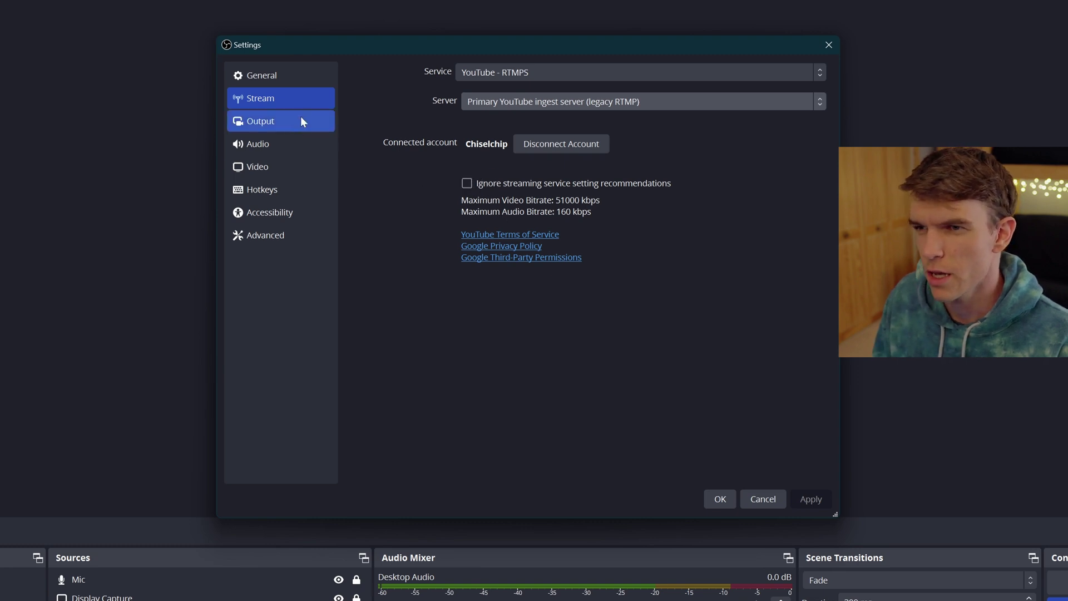
# - Check the video resolution and frame rate settings, and examine the video encoders offered for streaming output
pyautogui.click(283, 168)
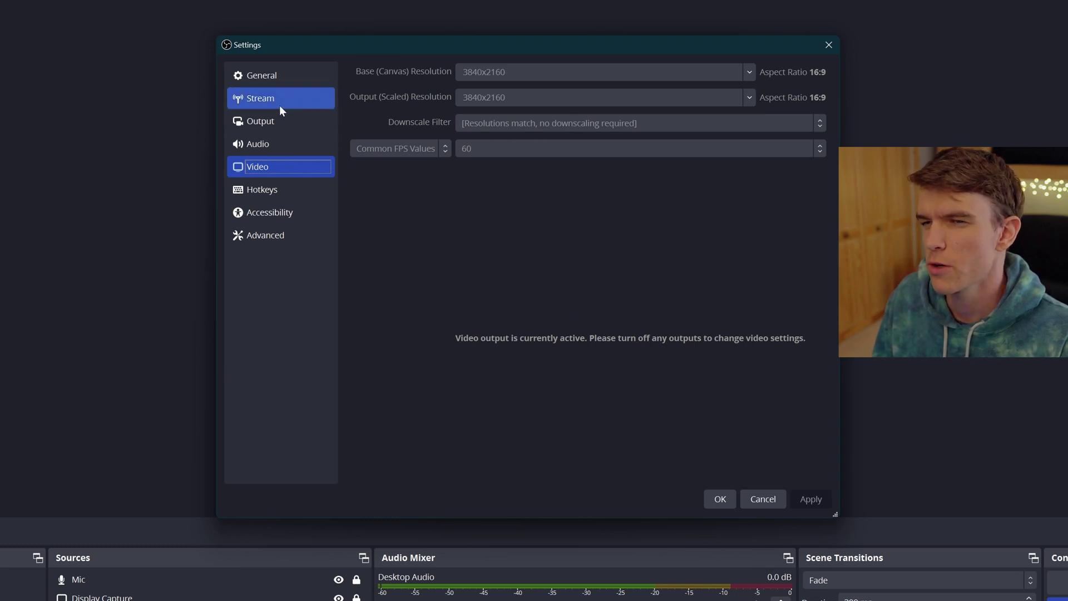
pyautogui.click(275, 120)
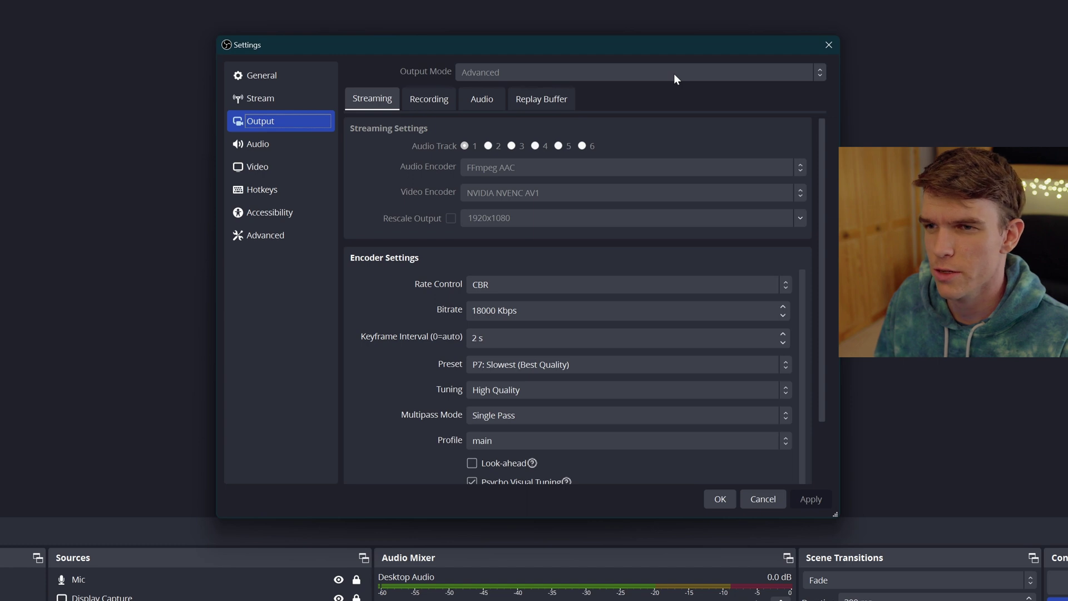
pyautogui.click(436, 100)
pyautogui.click(375, 99)
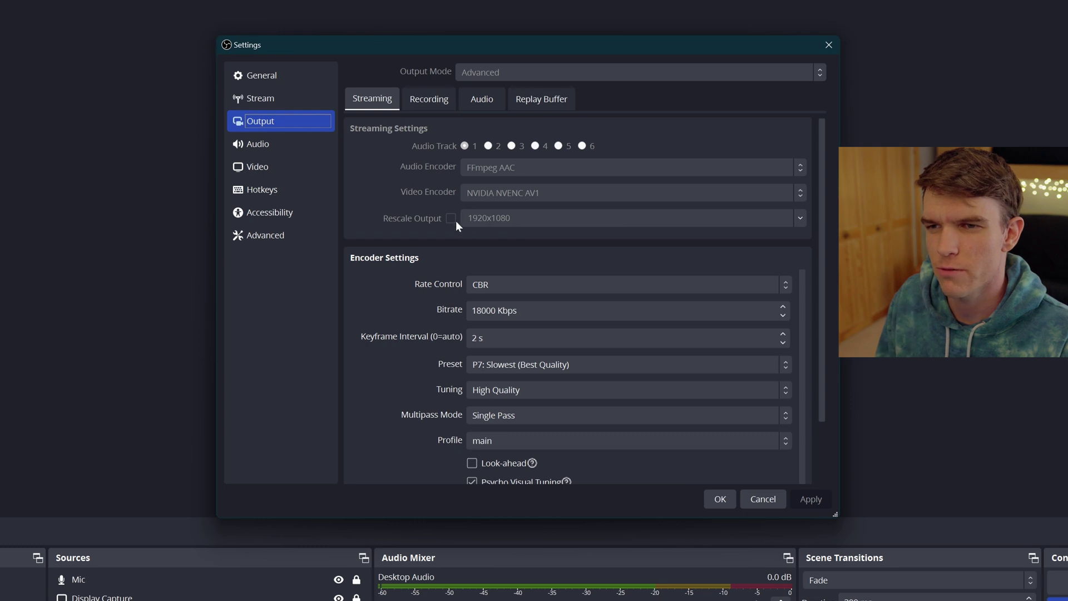
pyautogui.click(539, 190)
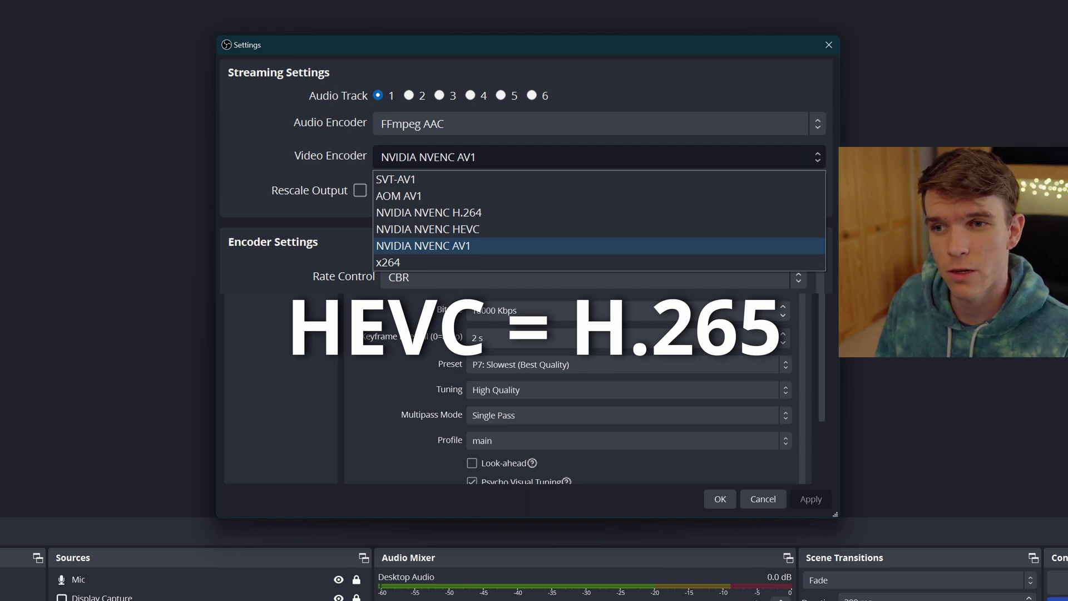
pyautogui.click(569, 193)
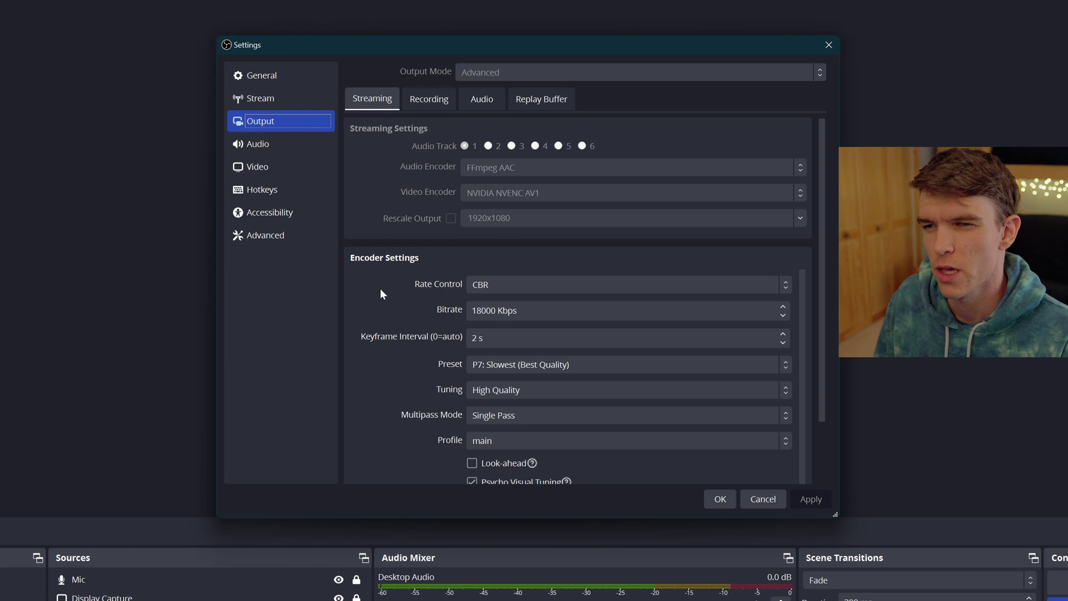
# - Choose CBR as the streaming encoder's rate control and inspect the bitrate value
pyautogui.scroll(-1, 382, 291)
pyautogui.scroll(1, 383, 290)
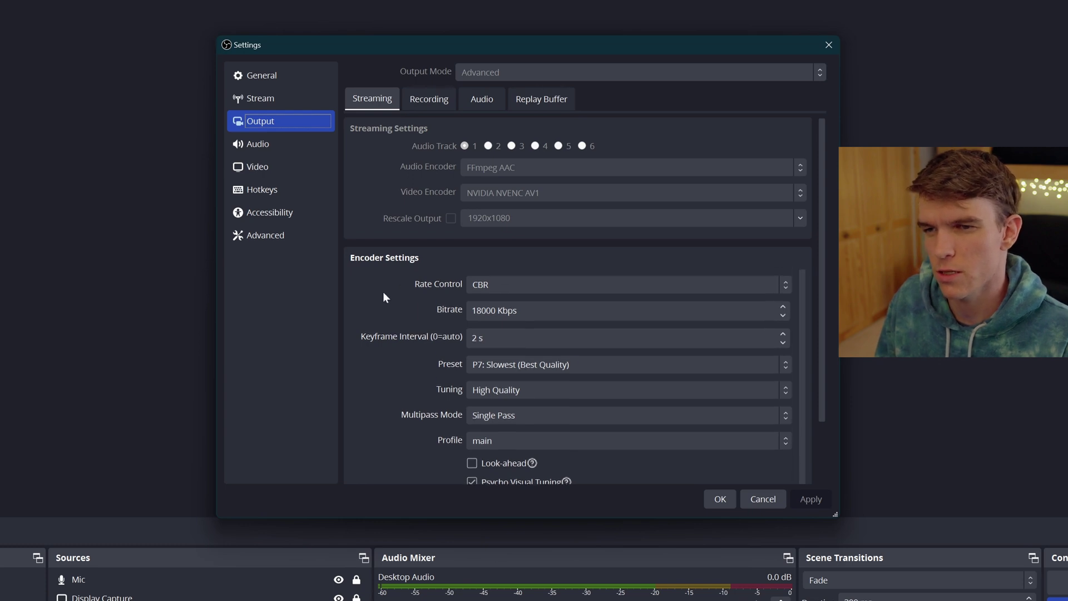
pyautogui.click(520, 285)
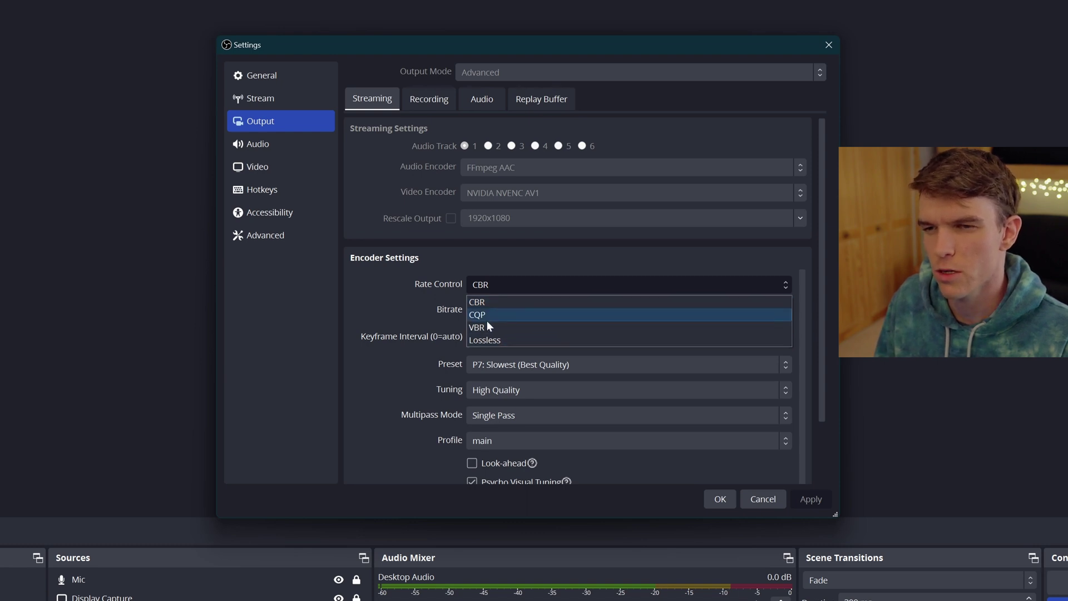
pyautogui.click(509, 303)
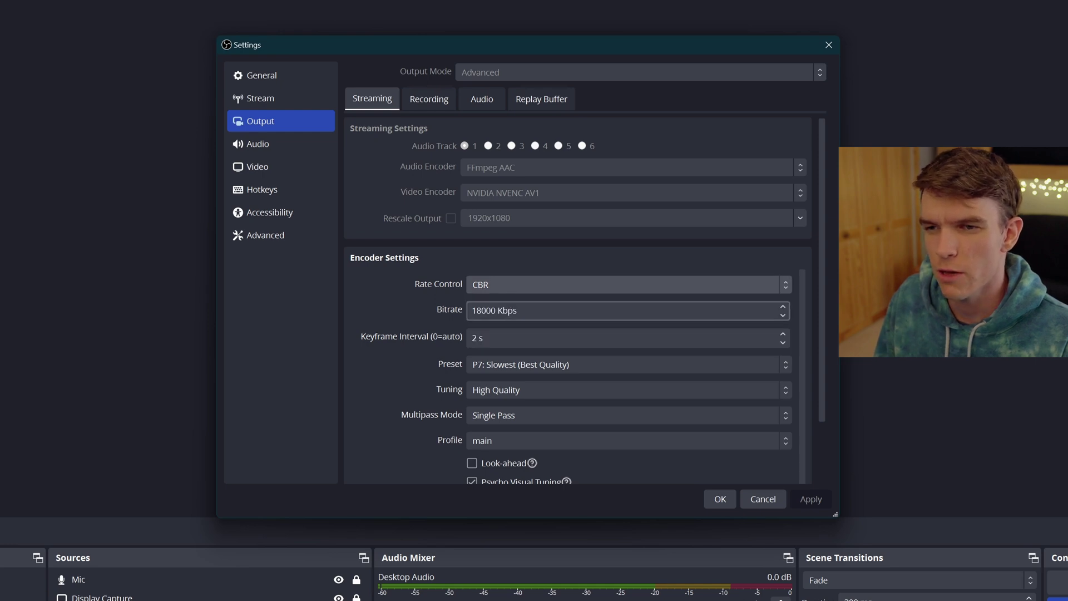
pyautogui.moveTo(497, 310); pyautogui.dragTo(469, 311)
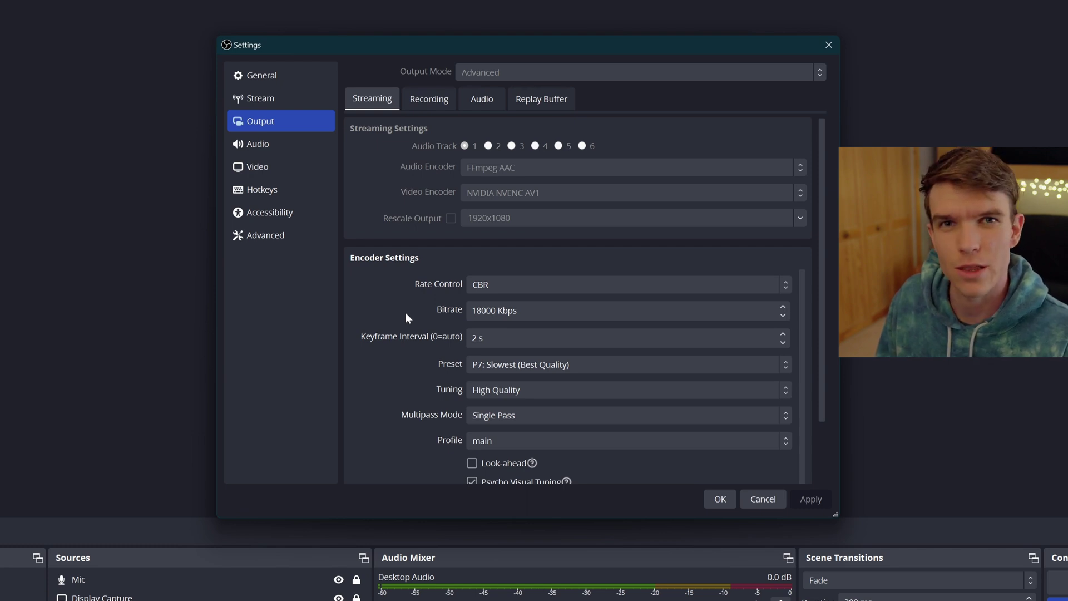
pyautogui.click(470, 311)
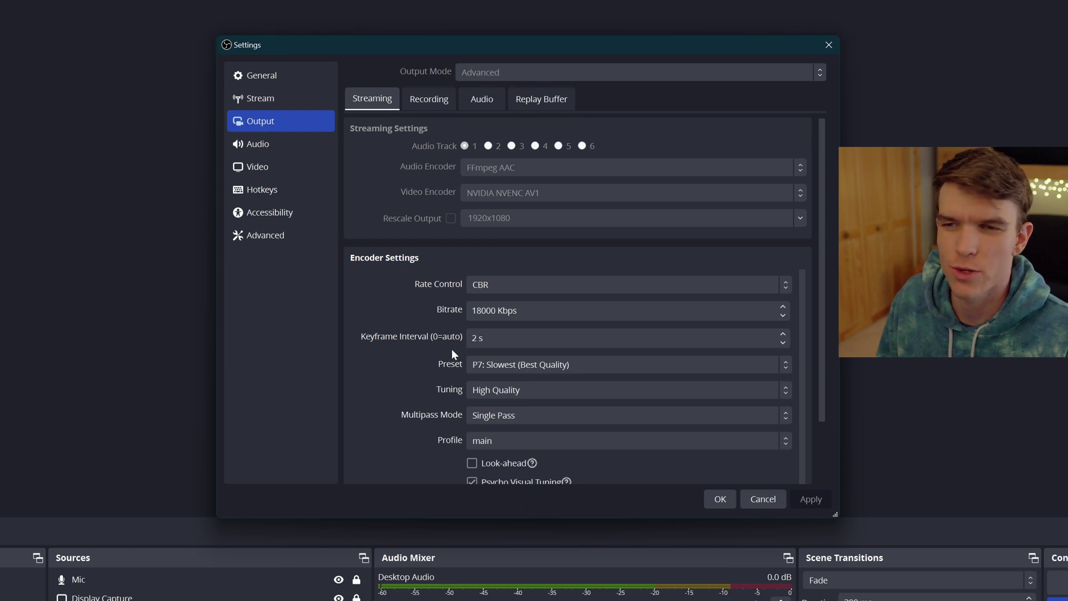
# - Examine the streaming encoder's quality presets from P1 to P7 without changing the selection
pyautogui.scroll(-1, 448, 352)
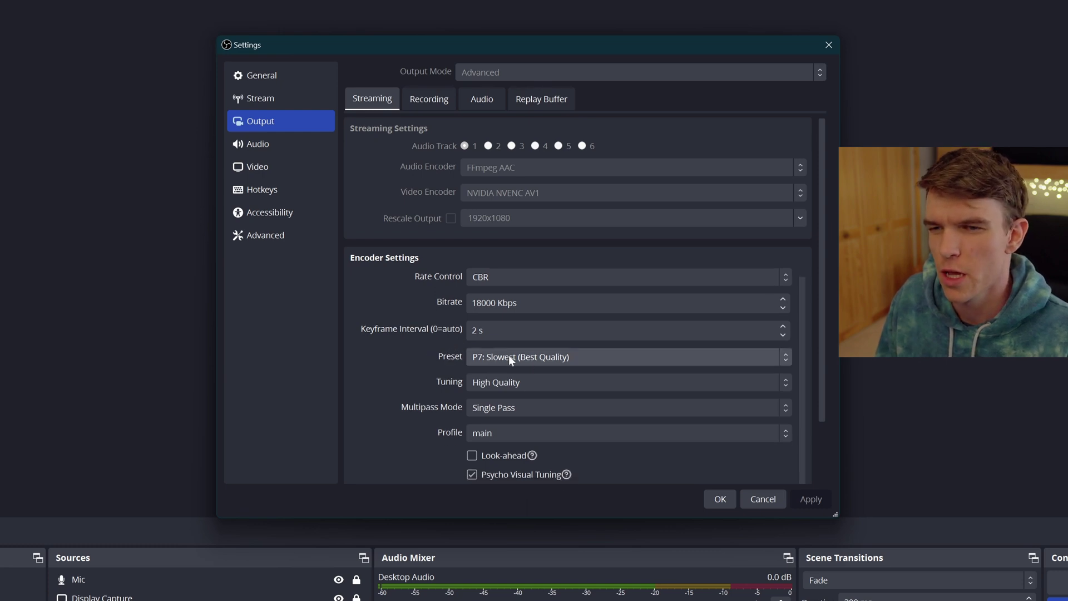
pyautogui.click(635, 359)
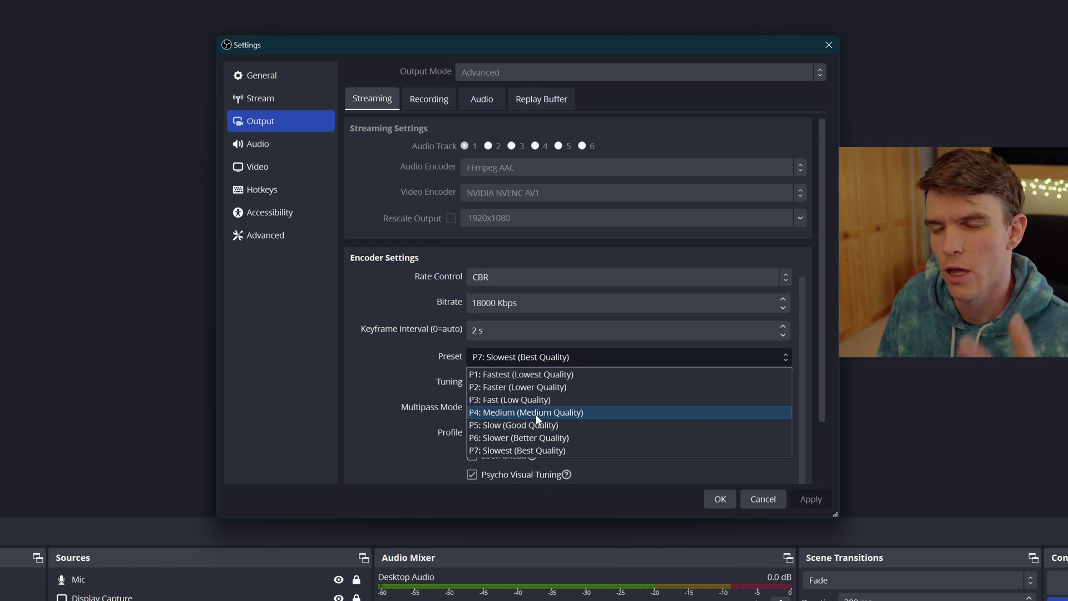
pyautogui.click(372, 376)
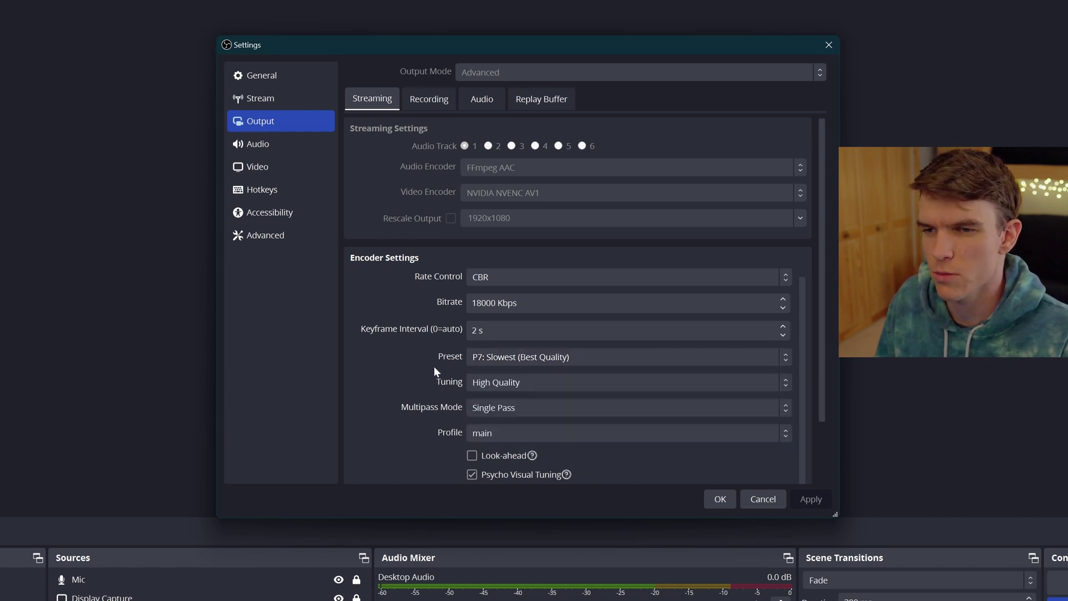
pyautogui.click(481, 356)
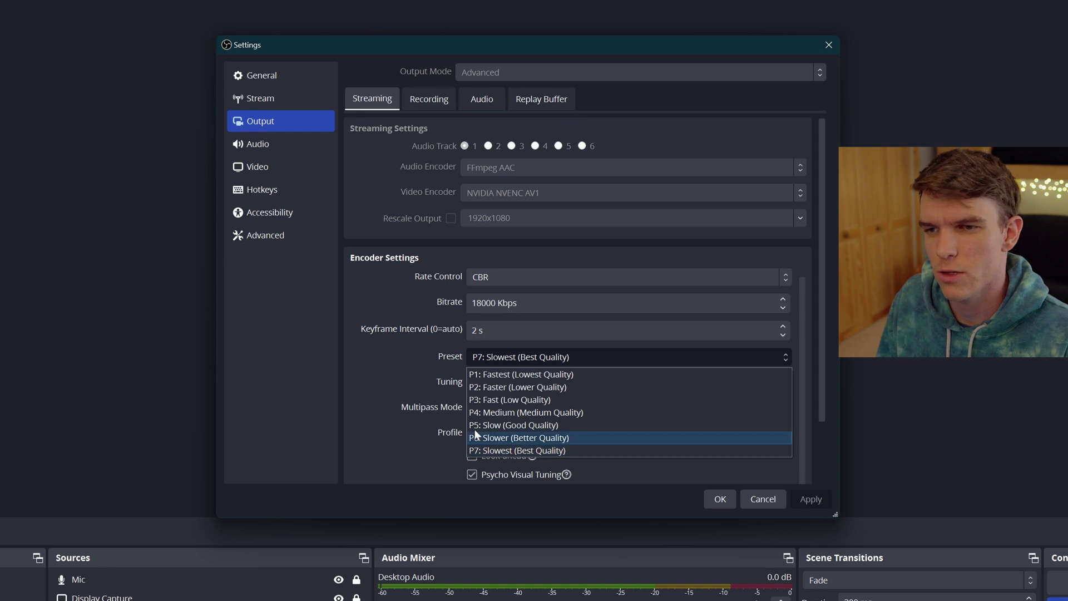
pyautogui.click(412, 365)
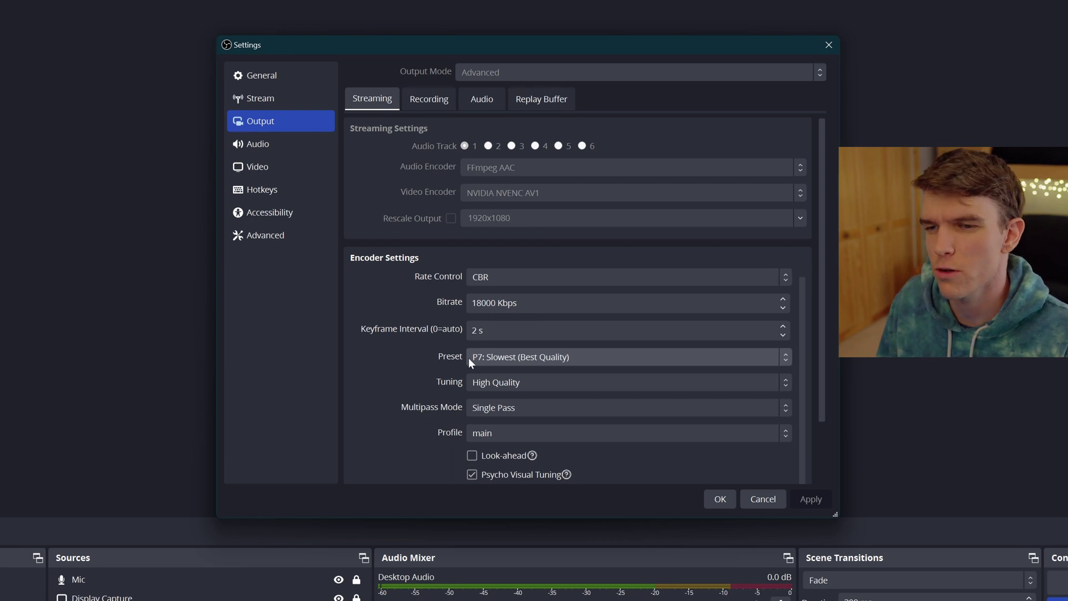
# - Review the encoder's tuning options and choose Single Pass as the multipass mode
pyautogui.click(492, 383)
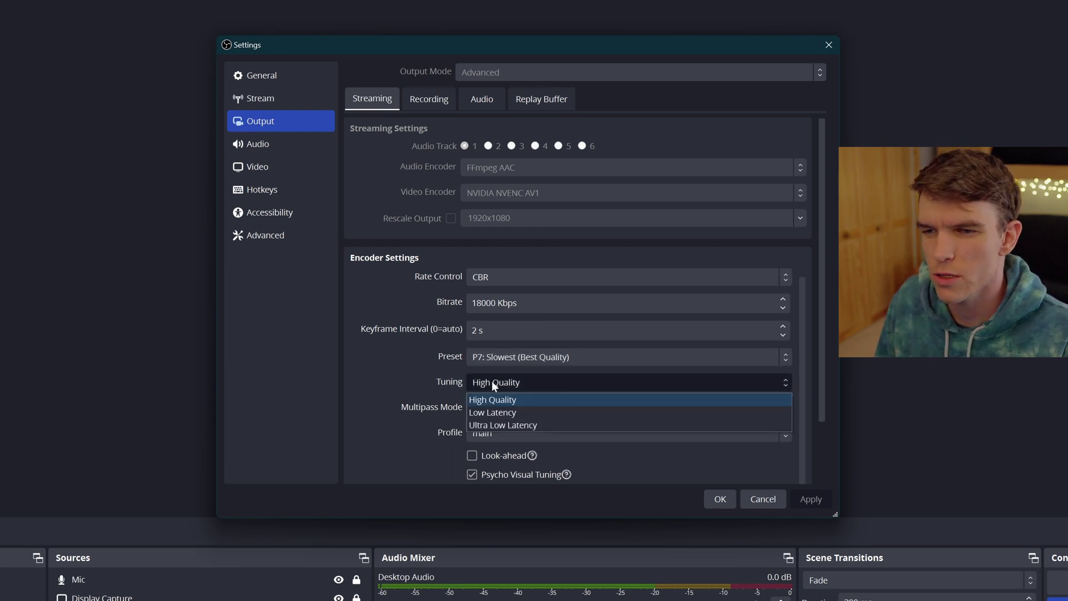
pyautogui.click(506, 385)
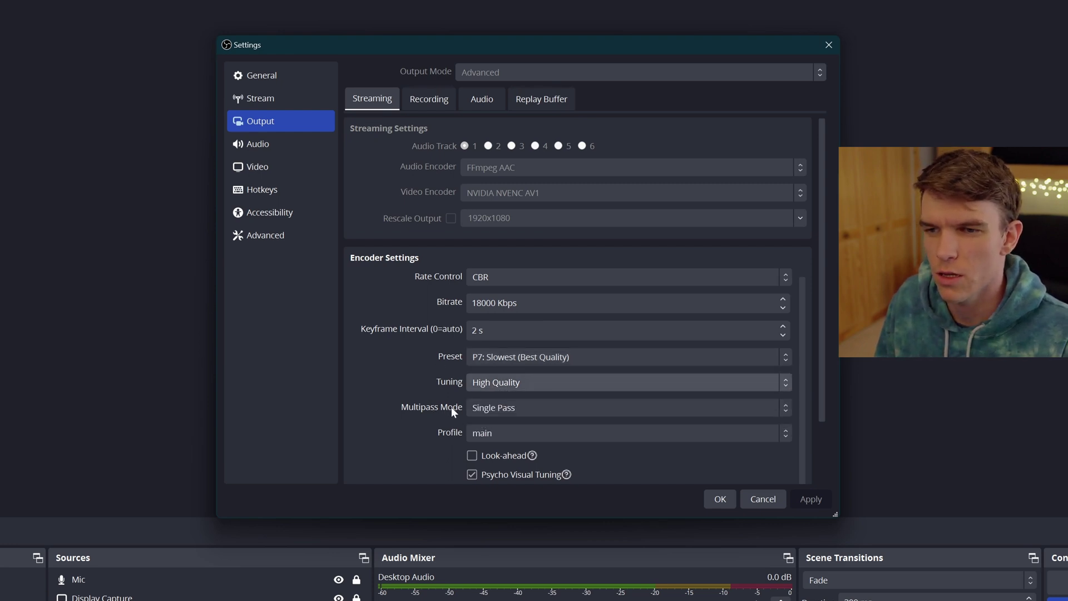
pyautogui.click(536, 409)
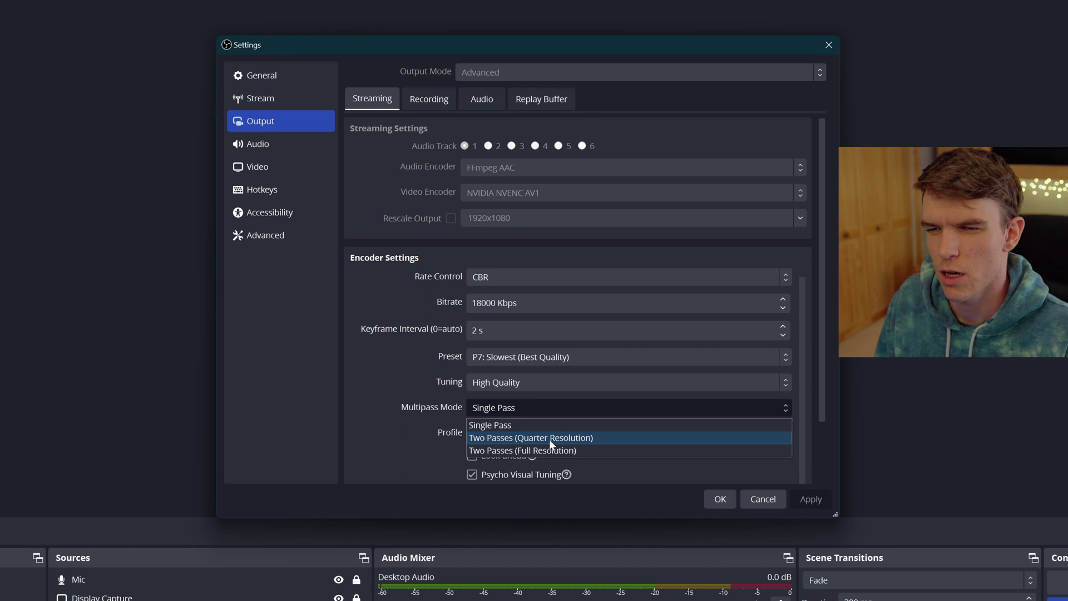
pyautogui.click(539, 423)
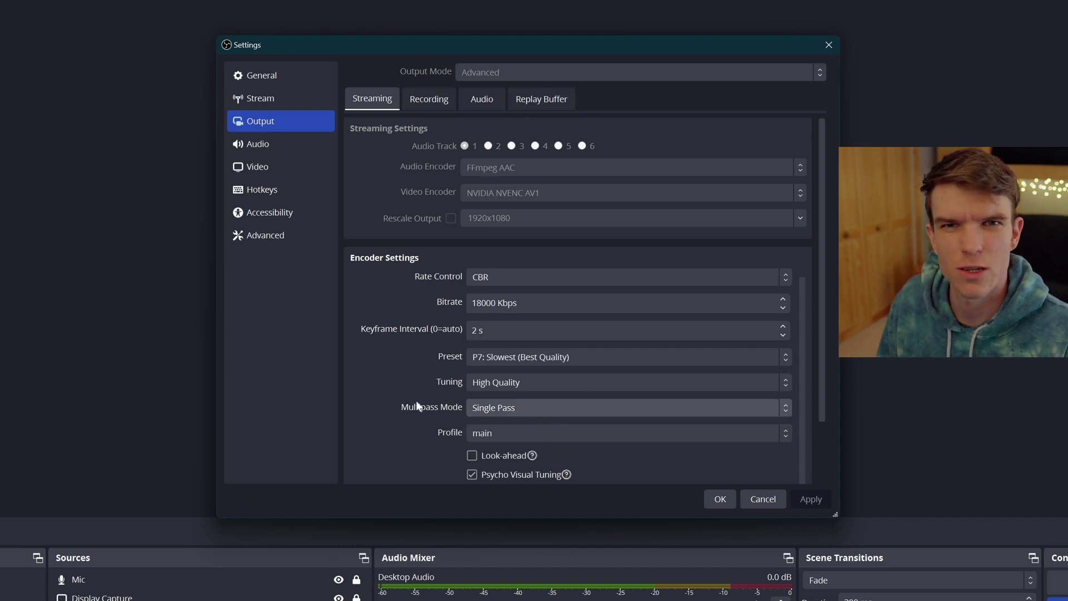
# - Inspect the encoder's profile, Look-ahead, Psycho Visual Tuning, GPU and Max B-frames settings
pyautogui.scroll(-1, 413, 402)
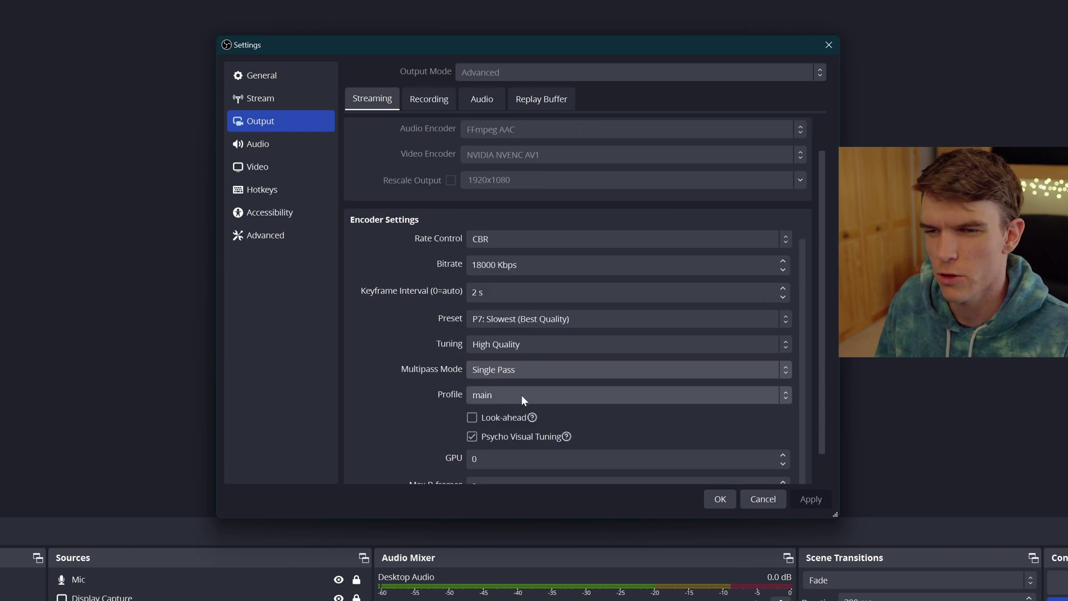
pyautogui.scroll(-1, 400, 385)
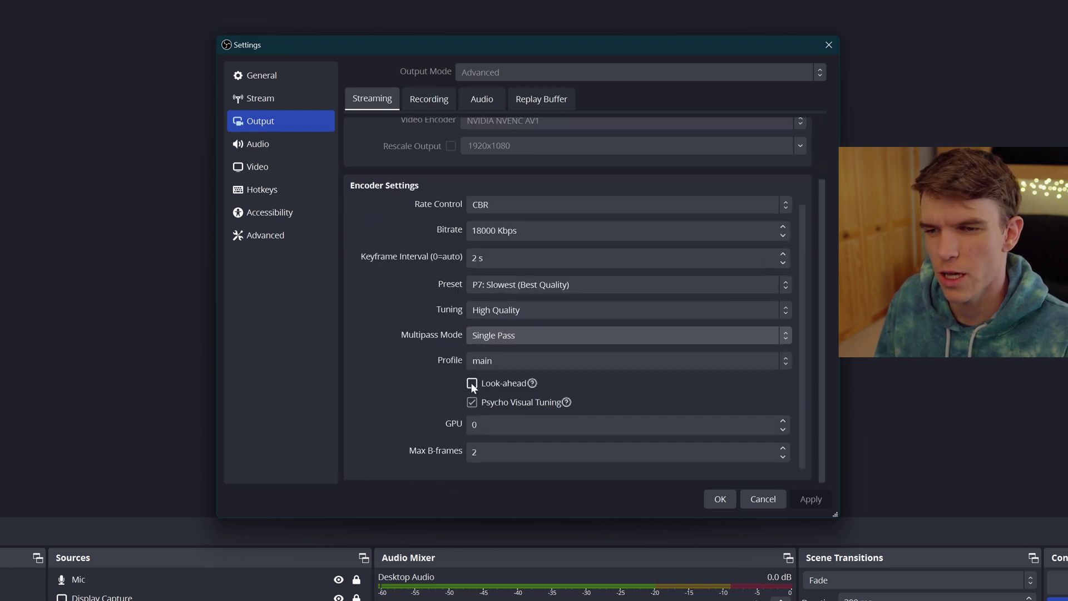
pyautogui.moveTo(471, 382)
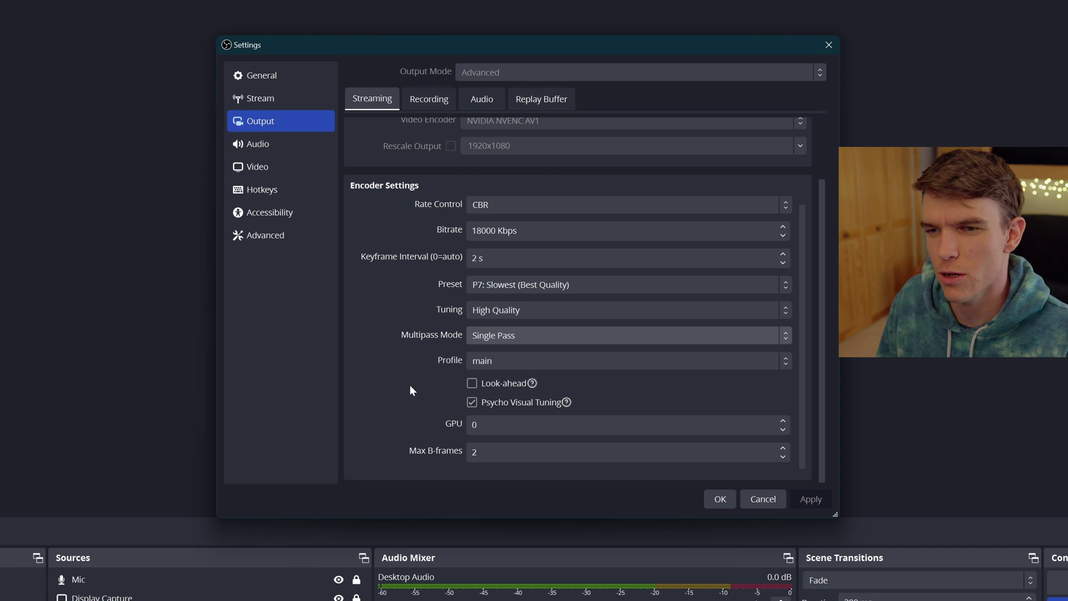
pyautogui.moveTo(493, 406)
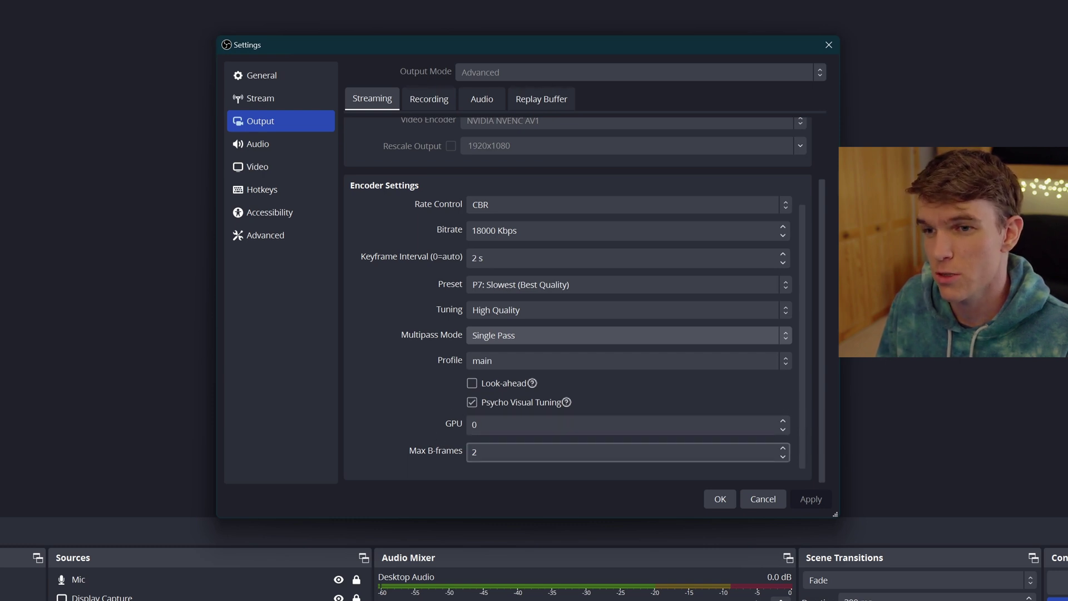
# - Look through the Audio settings, including sample rate, global audio devices, monitoring and push-to-talk options
pyautogui.click(271, 145)
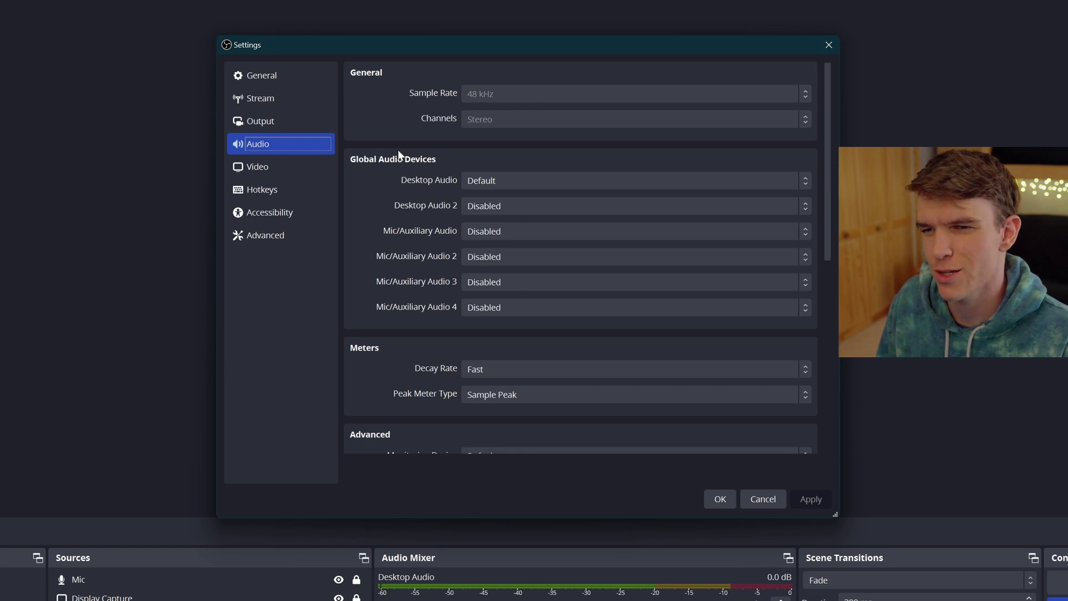
pyautogui.scroll(-7, 401, 154)
pyautogui.scroll(-3, 401, 156)
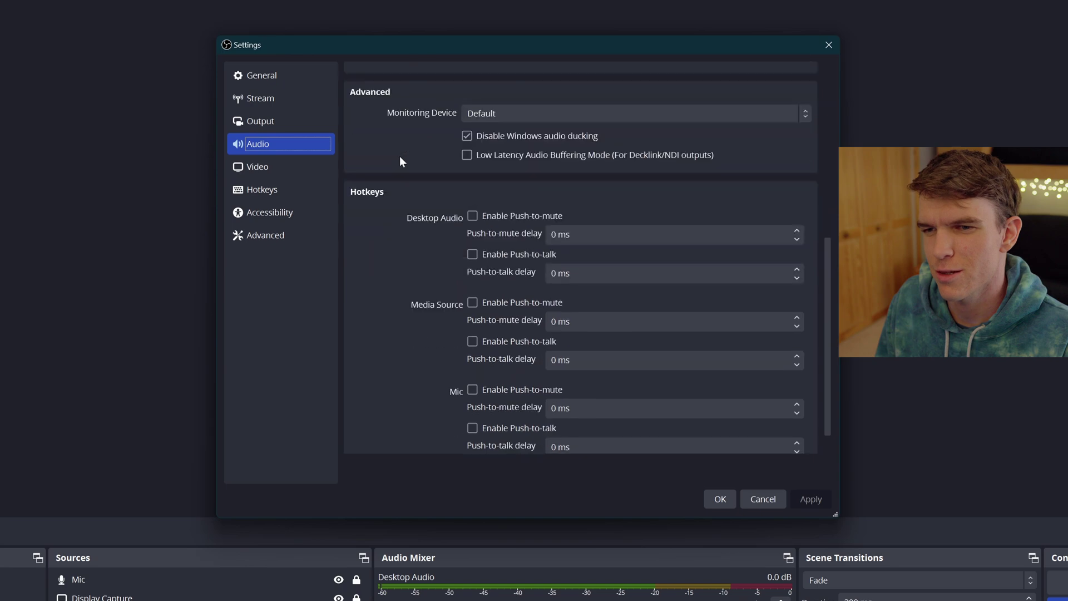
pyautogui.scroll(5, 401, 158)
pyautogui.scroll(4, 401, 162)
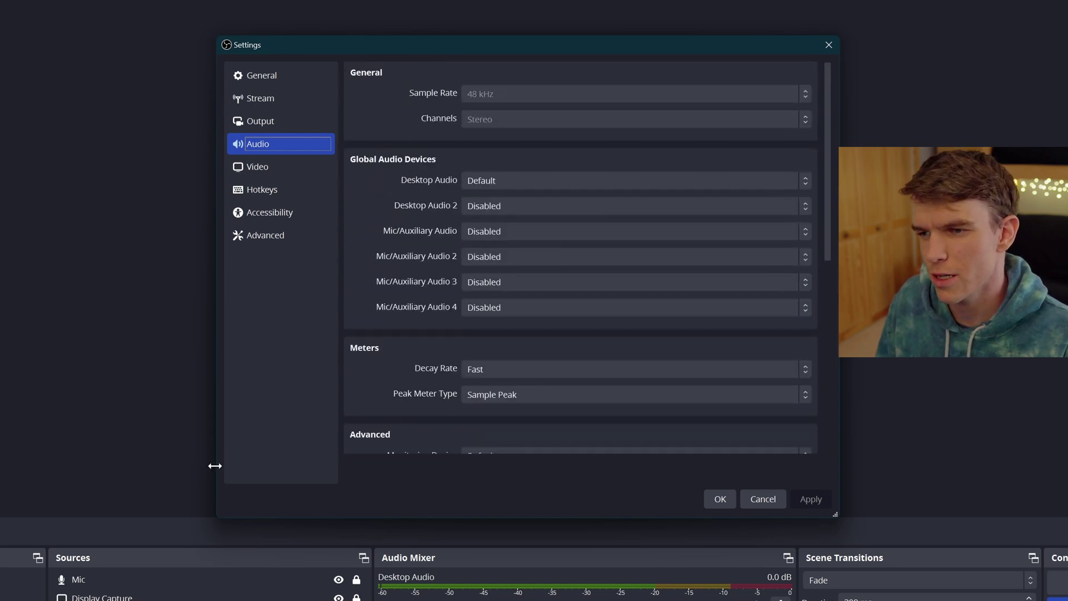
# - Look through the Hotkeys settings, including the scene-switching, source show/hide and Desktop Audio mute shortcuts
pyautogui.click(137, 584)
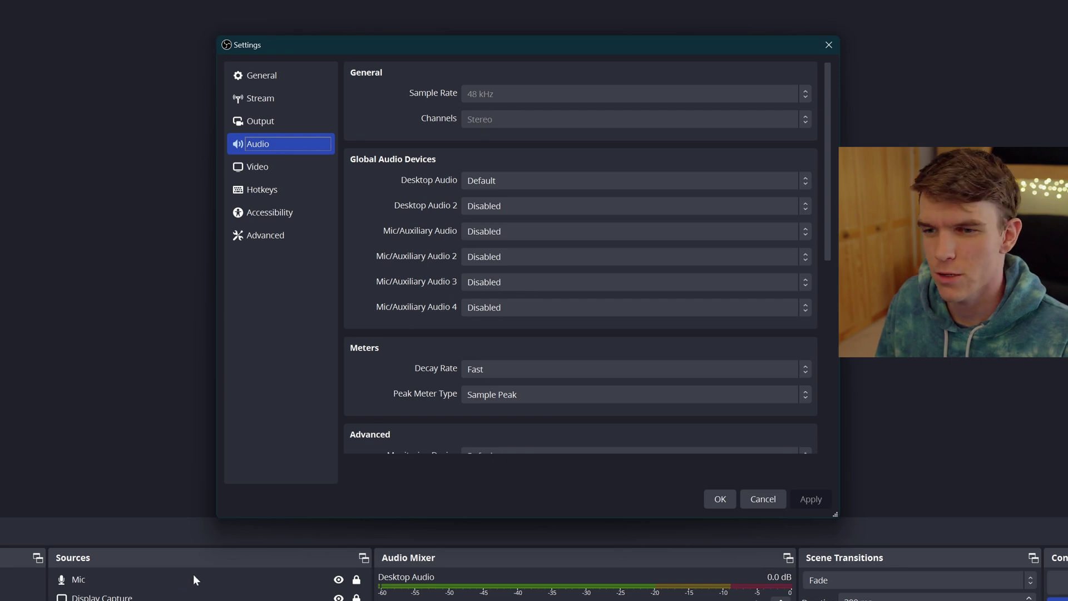
pyautogui.click(278, 189)
pyautogui.scroll(-15, 395, 273)
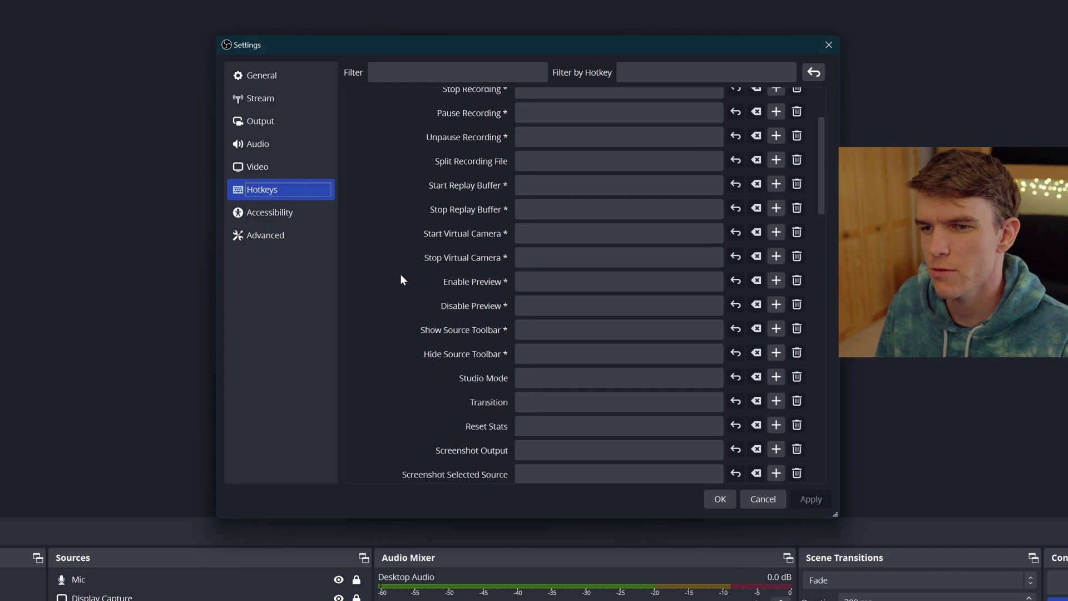
pyautogui.scroll(-2, 401, 278)
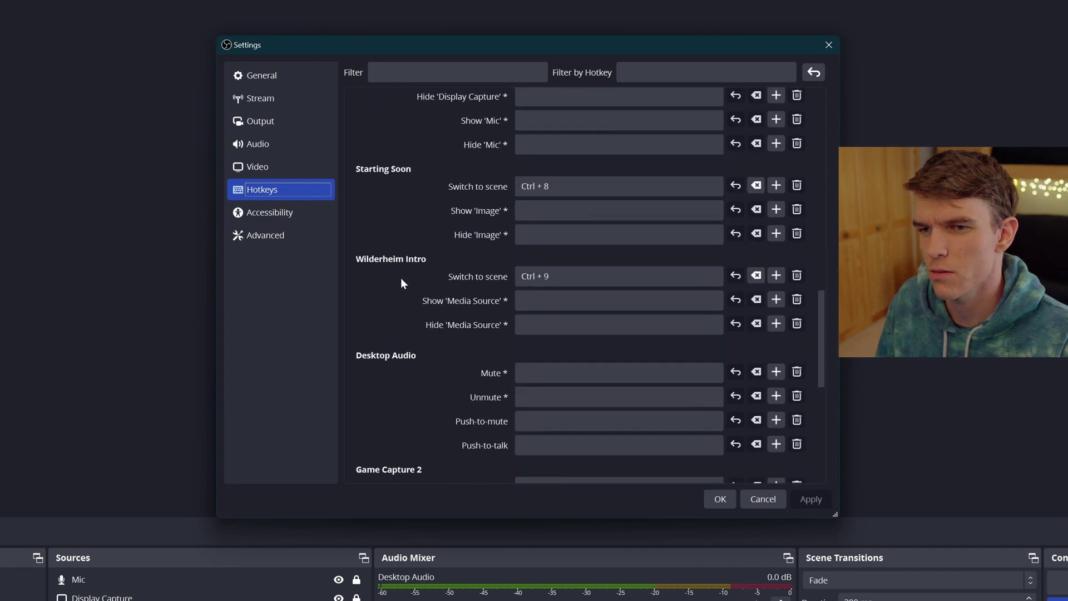
pyautogui.scroll(5, 400, 277)
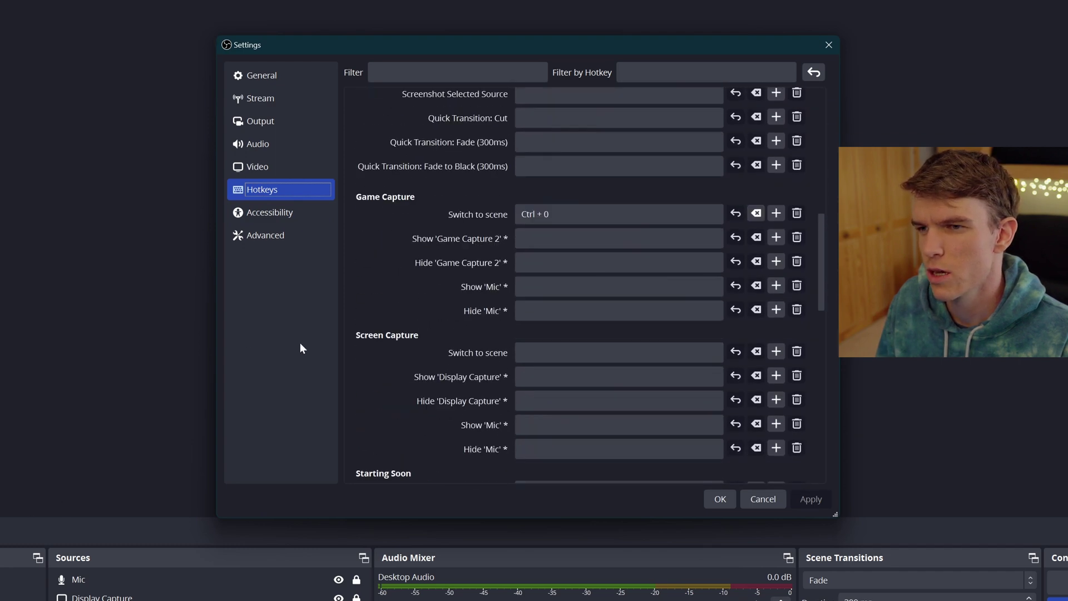
pyautogui.scroll(5, 429, 340)
# - In the Advanced settings, compare the process priority levels, trying Above Normal and choosing High
pyautogui.click(273, 236)
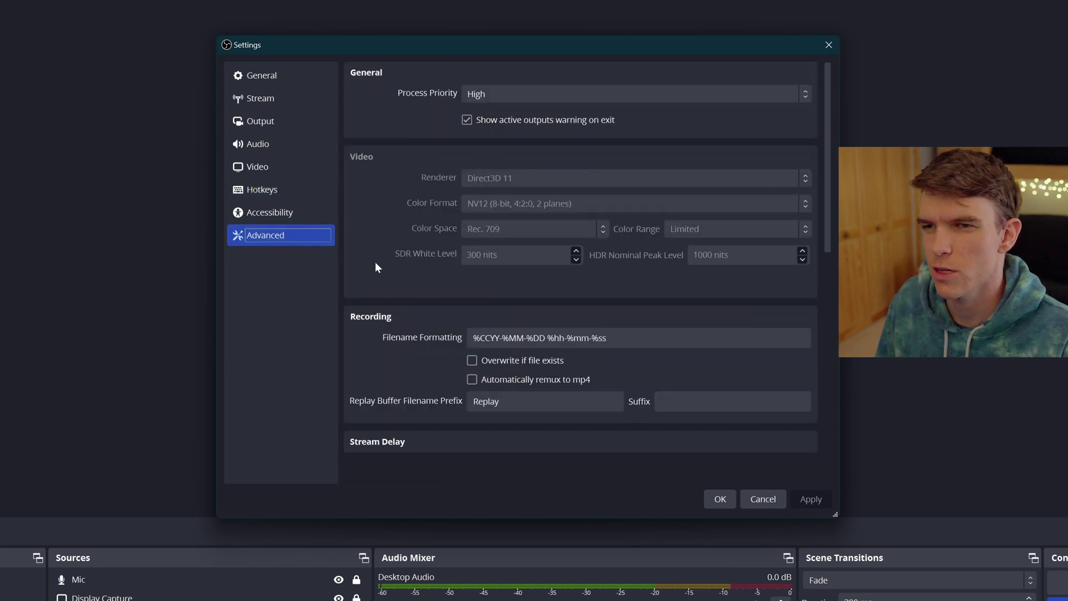
pyautogui.click(522, 95)
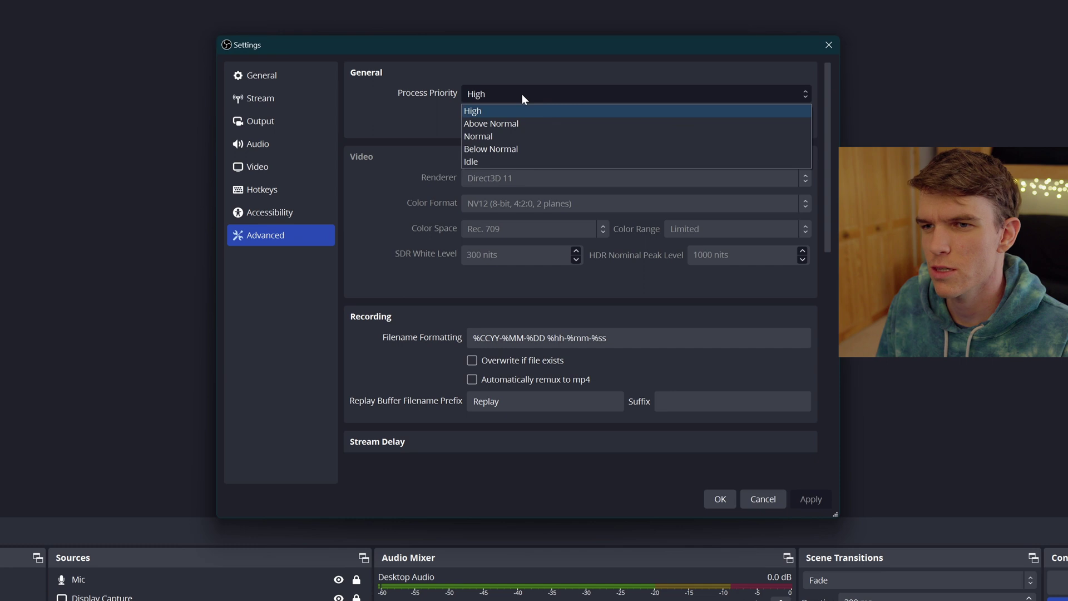
pyautogui.click(508, 125)
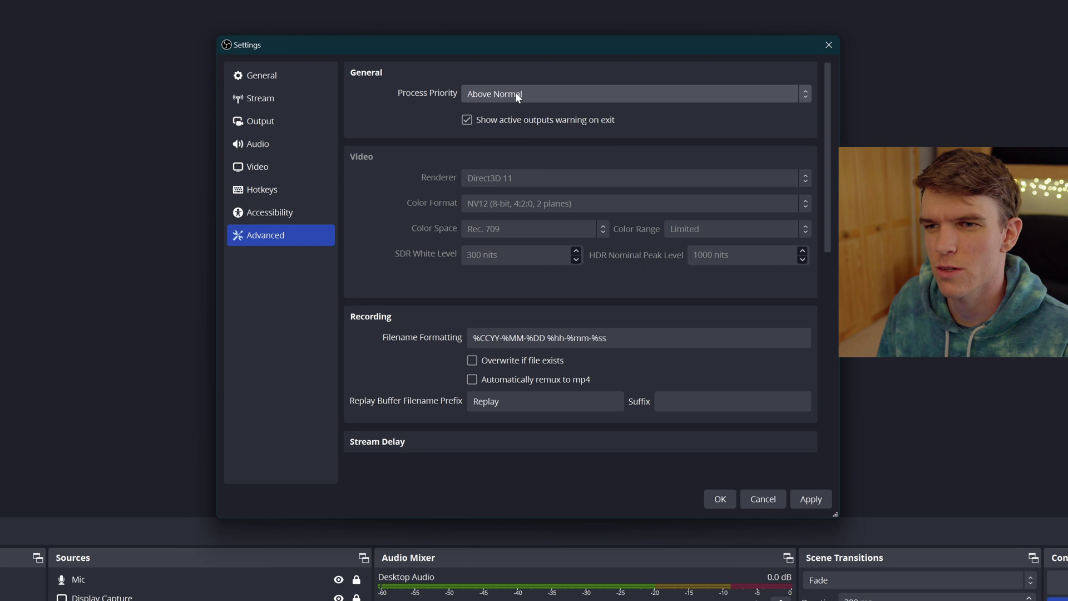
pyautogui.click(517, 96)
pyautogui.click(504, 111)
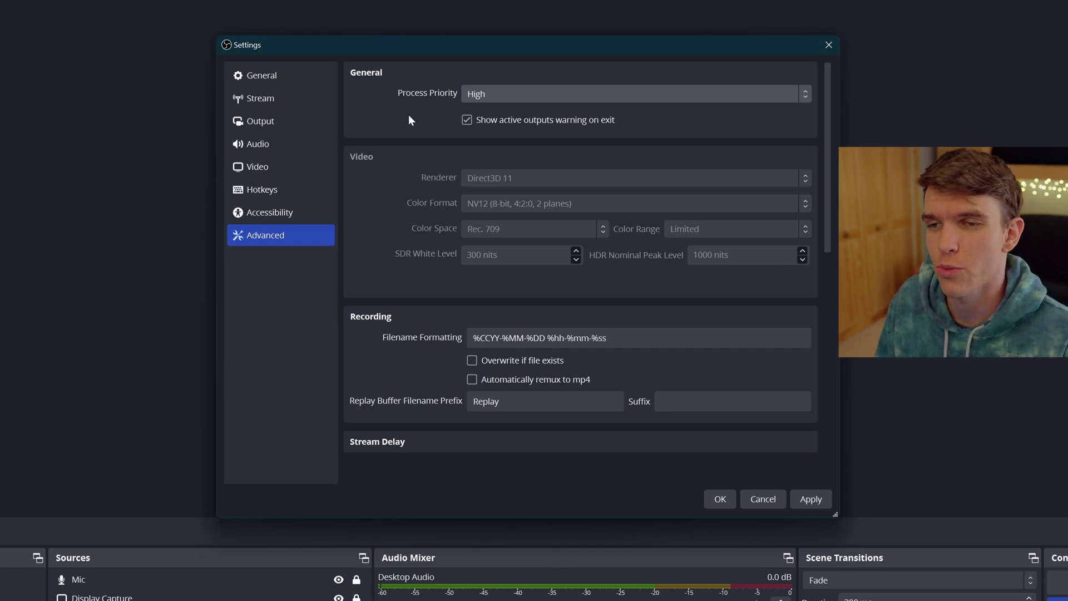
pyautogui.click(493, 94)
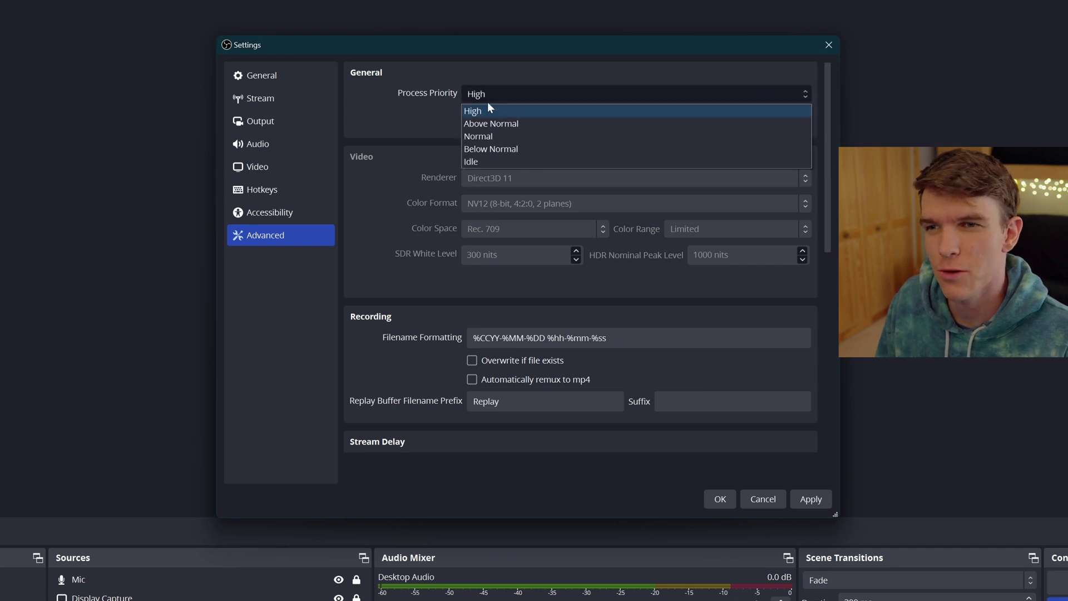
pyautogui.click(482, 125)
pyautogui.click(504, 95)
pyautogui.click(500, 108)
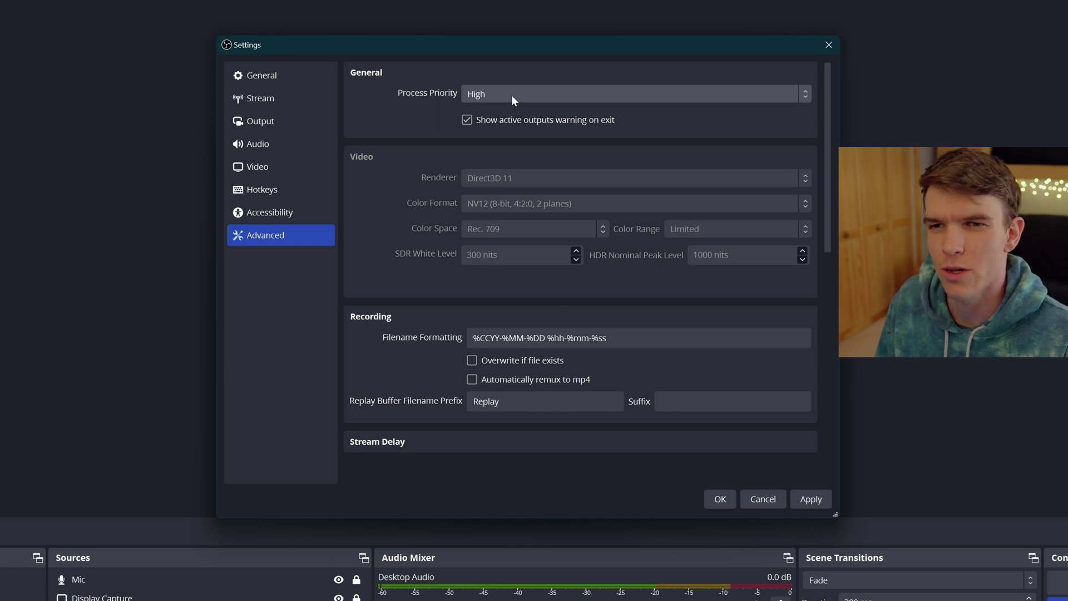
pyautogui.click(512, 95)
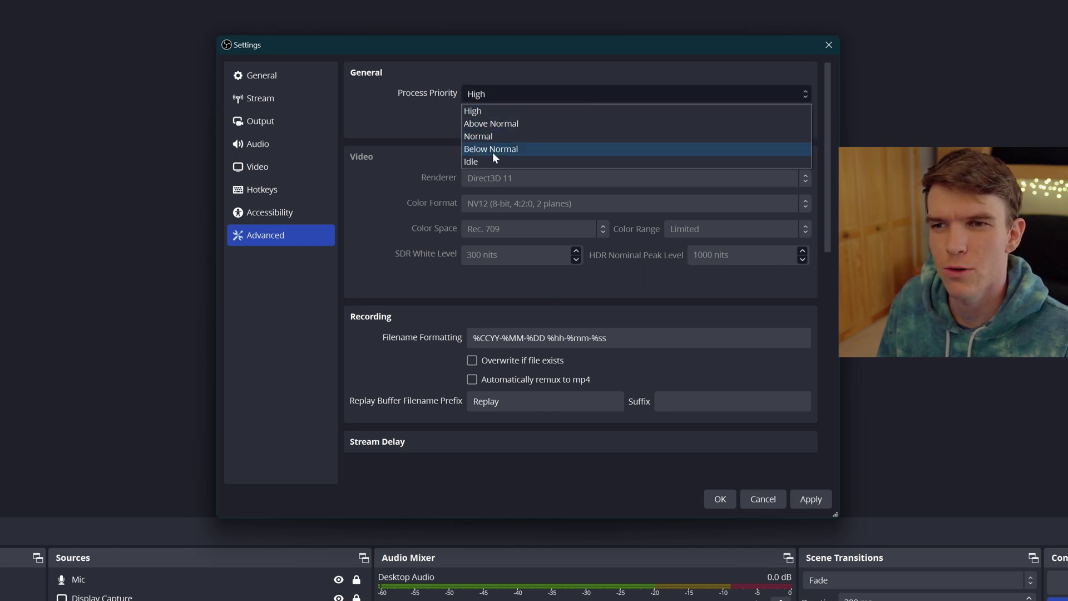
pyautogui.click(432, 115)
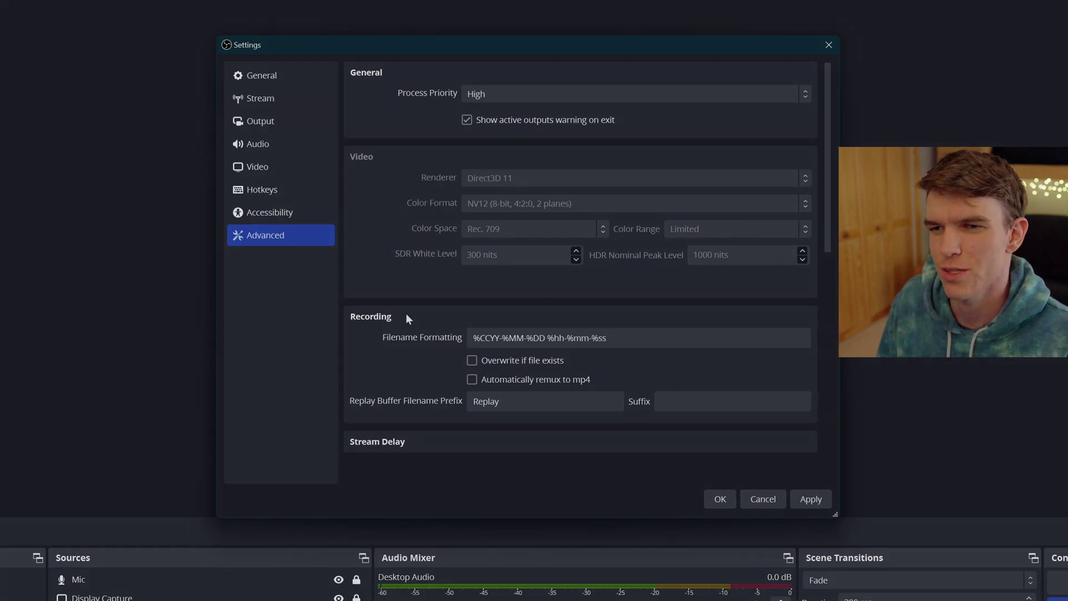
# - Examine the Advanced recording, Stream Delay and Automatically Reconnect settings, including the retry delay and maximum retries
pyautogui.scroll(-1, 390, 320)
pyautogui.scroll(-4, 390, 323)
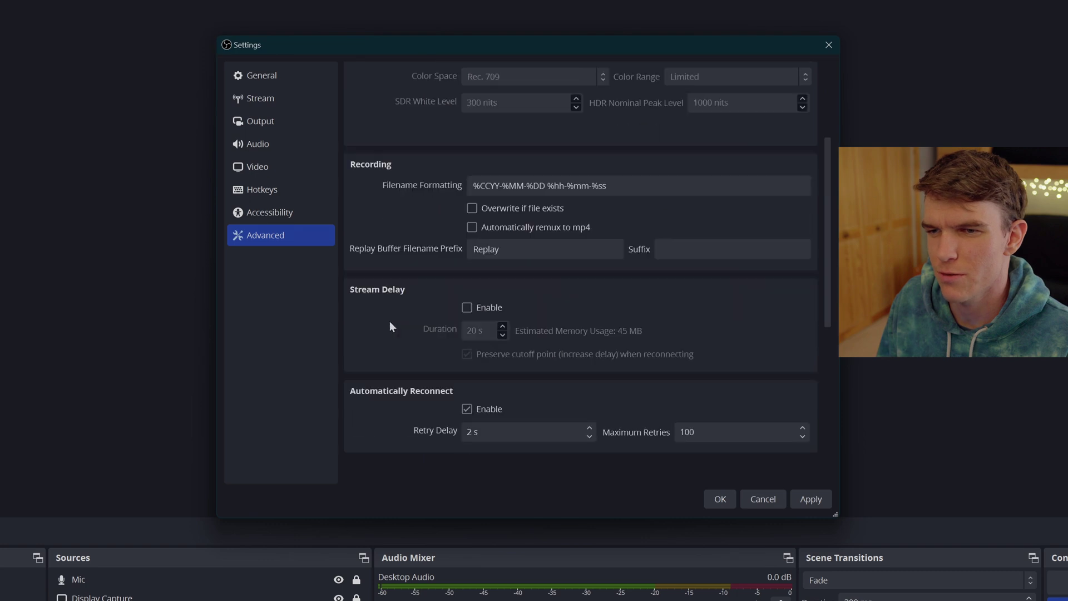
pyautogui.scroll(-3, 390, 323)
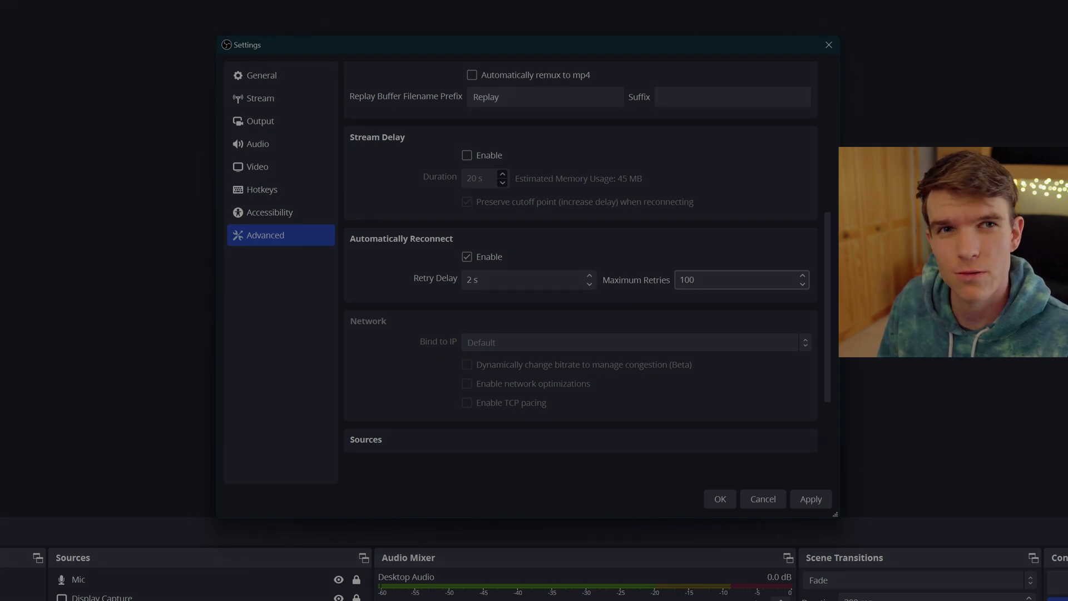
pyautogui.click(469, 280)
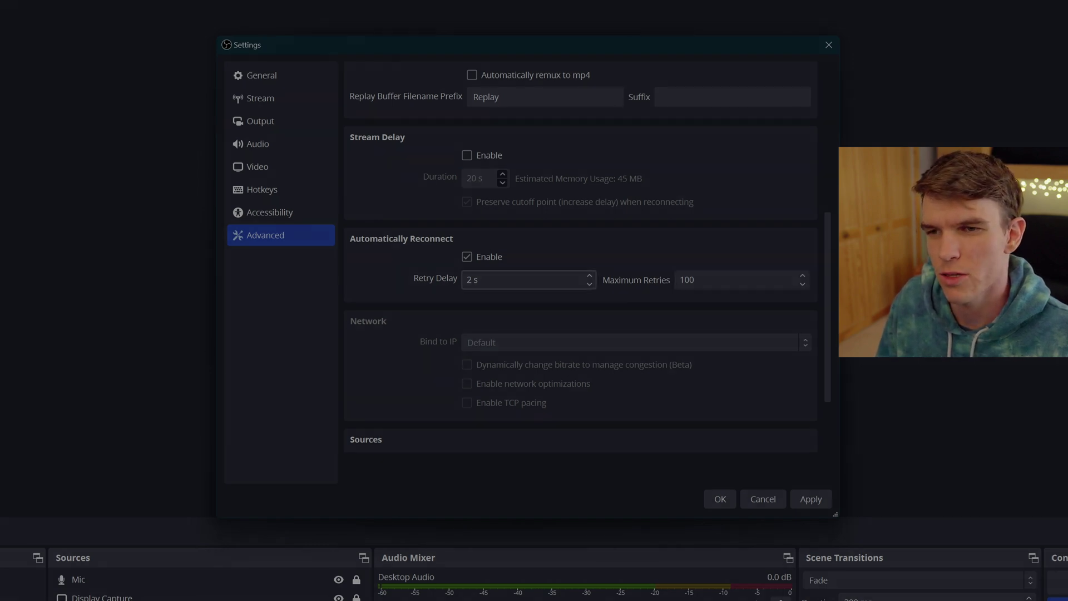
pyautogui.click(695, 280)
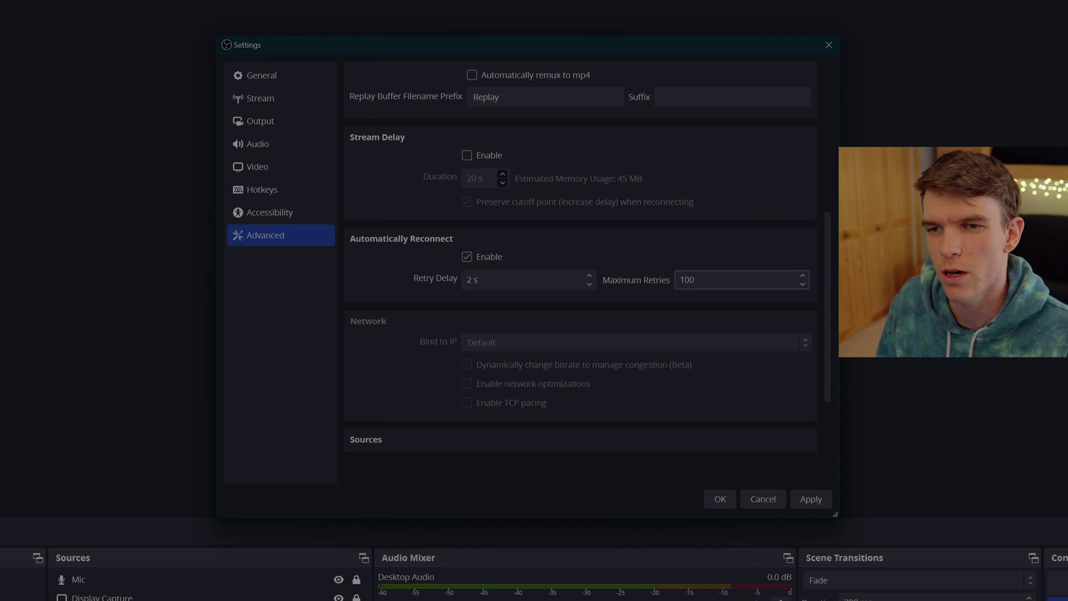